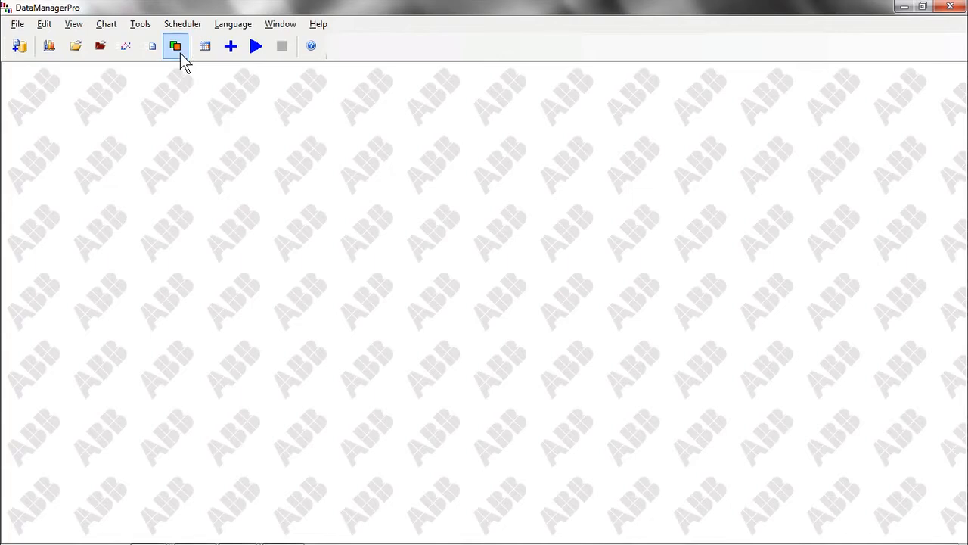
# - Search the Batch Log for YR-833325 in Batch No and create a chart of that batch
pyautogui.click(181, 56)
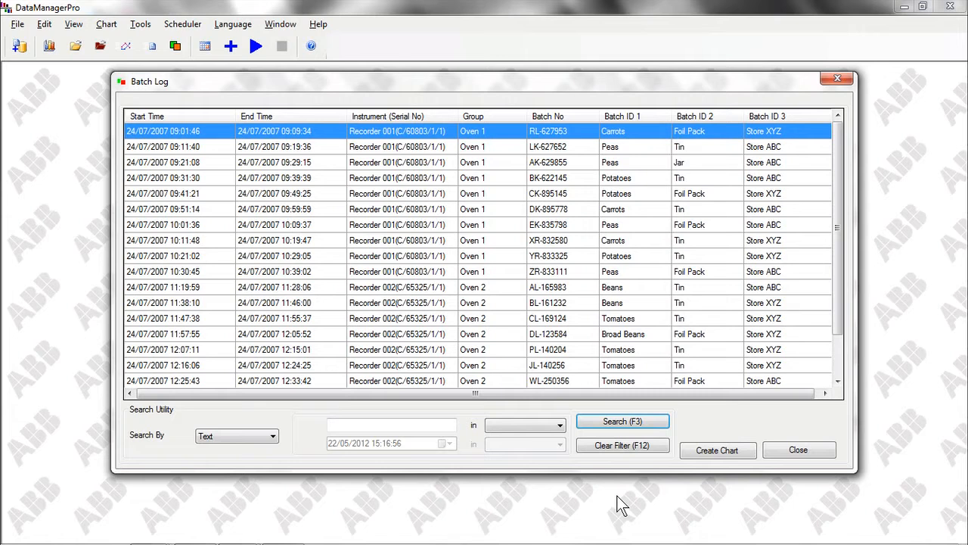
pyautogui.click(562, 428)
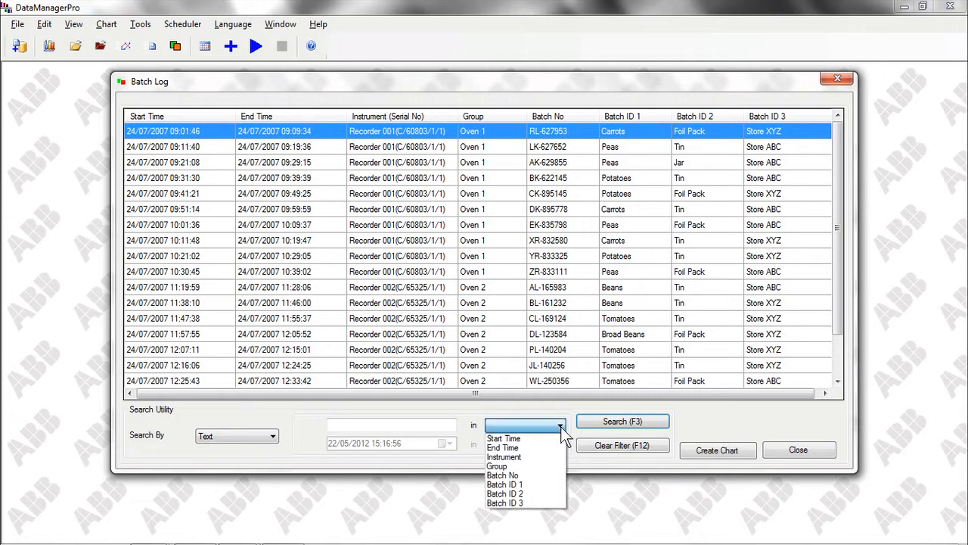
pyautogui.click(522, 471)
pyautogui.click(428, 425)
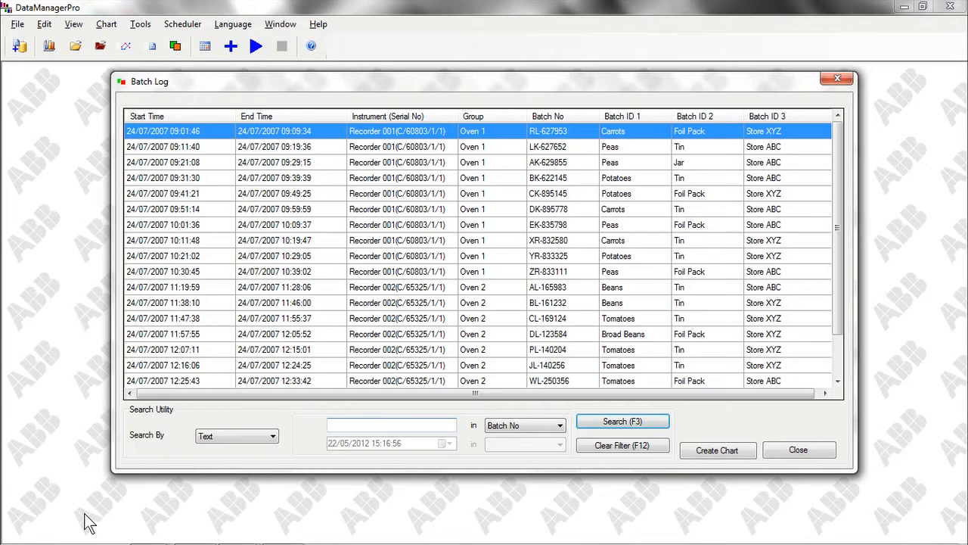
pyautogui.write('YR-833325')
pyautogui.click(588, 425)
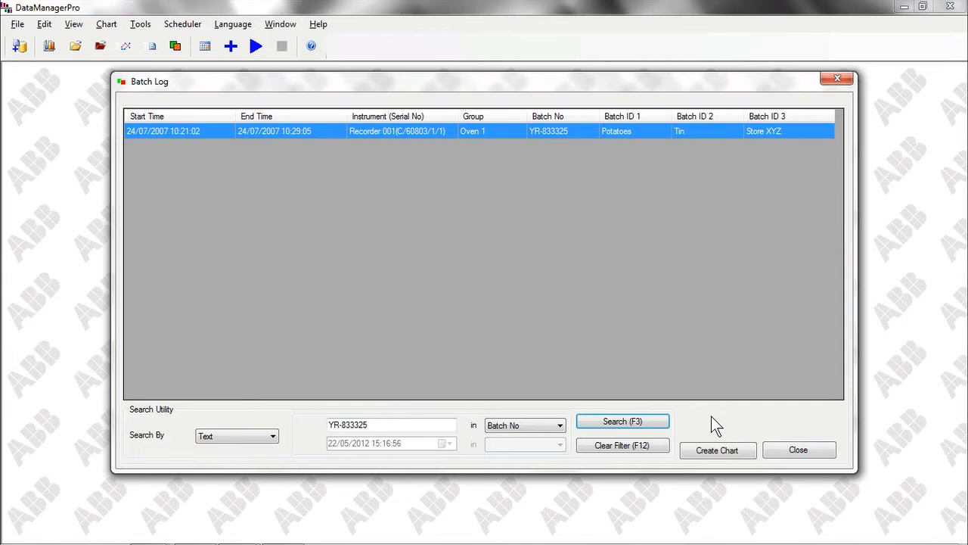
pyautogui.click(739, 454)
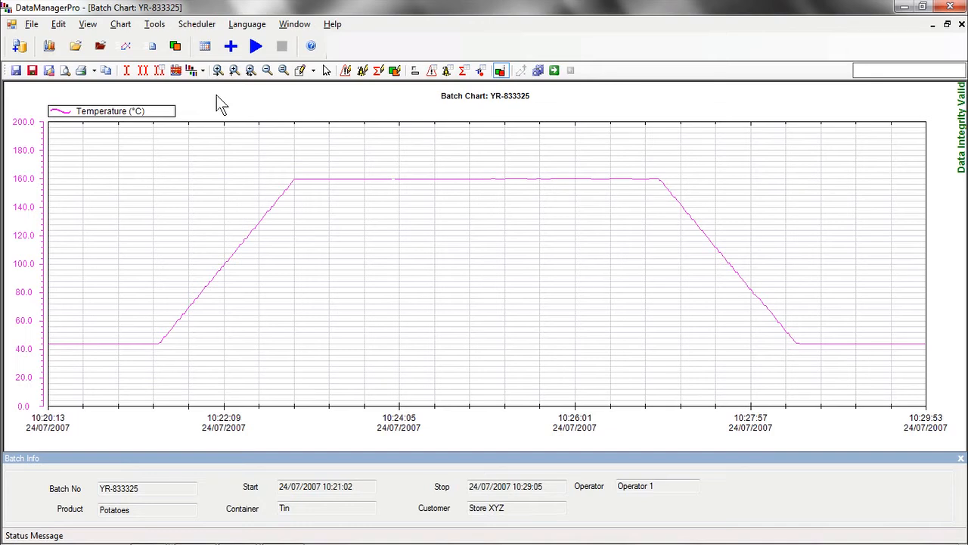
# - Place dual cursors at the start and end of the temperature plateau, and display their cursor statistics in a widened data pane
pyautogui.click(144, 73)
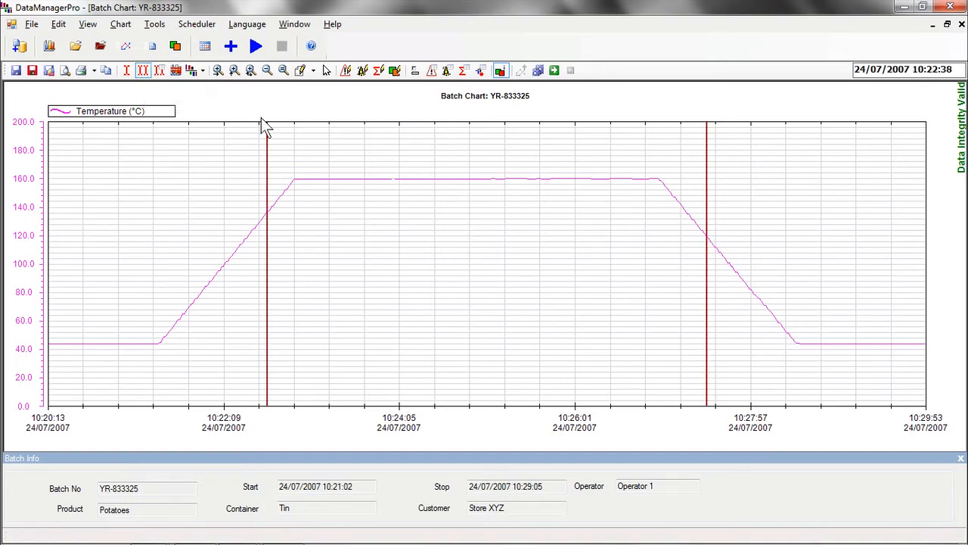
pyautogui.moveTo(269, 140); pyautogui.dragTo(299, 132)
pyautogui.moveTo(706, 140); pyautogui.dragTo(657, 143)
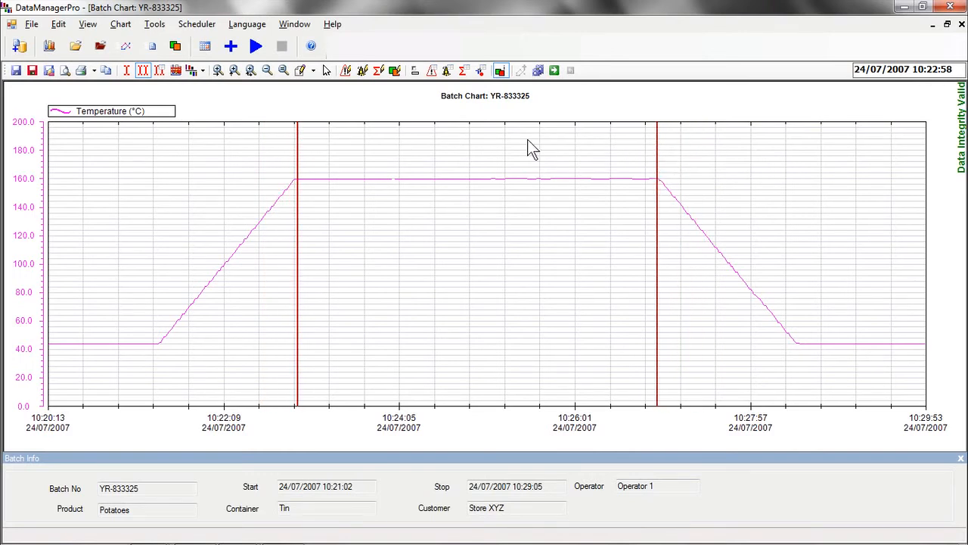
pyautogui.click(164, 75)
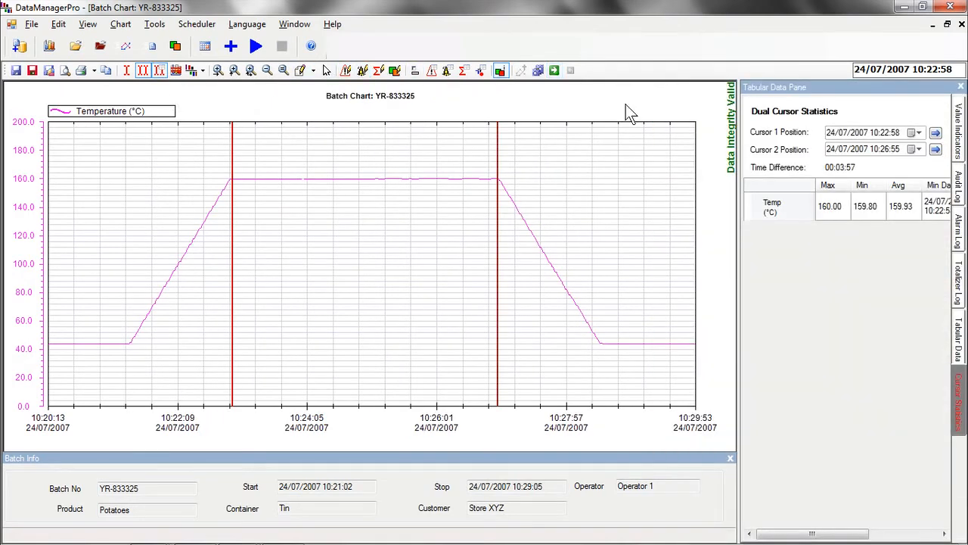
pyautogui.moveTo(739, 242); pyautogui.dragTo(665, 242)
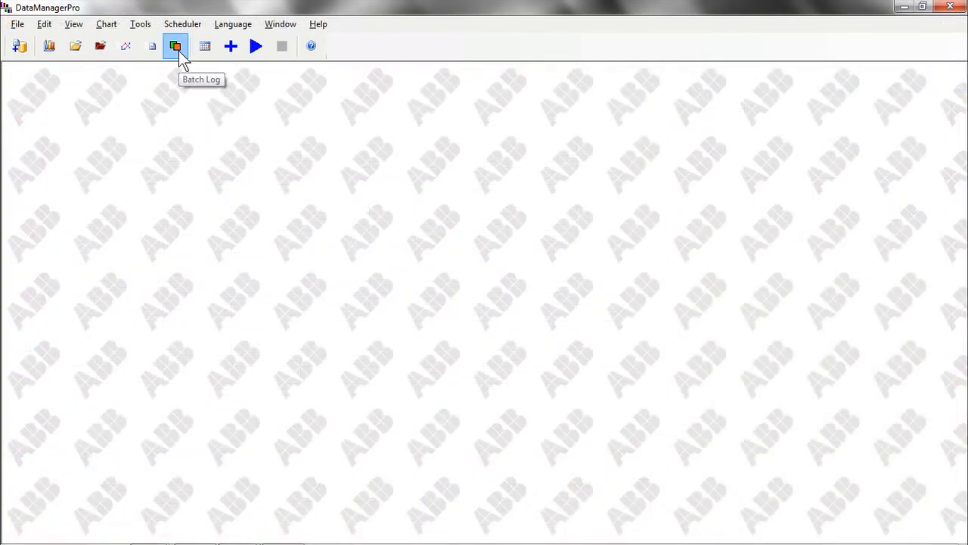
# - Open the Batch Log and filter the batches by the text "peas" in Batch ID 1
pyautogui.click(178, 50)
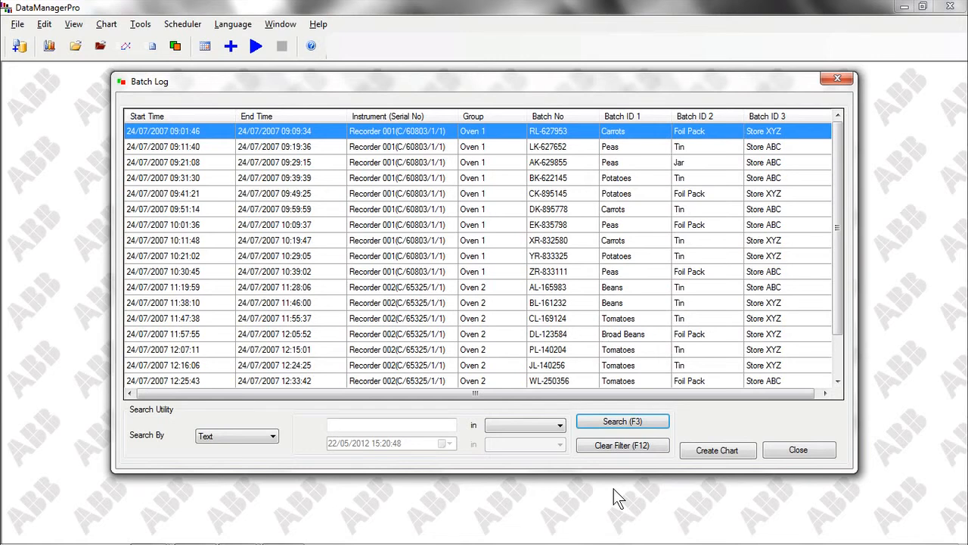
pyautogui.click(560, 426)
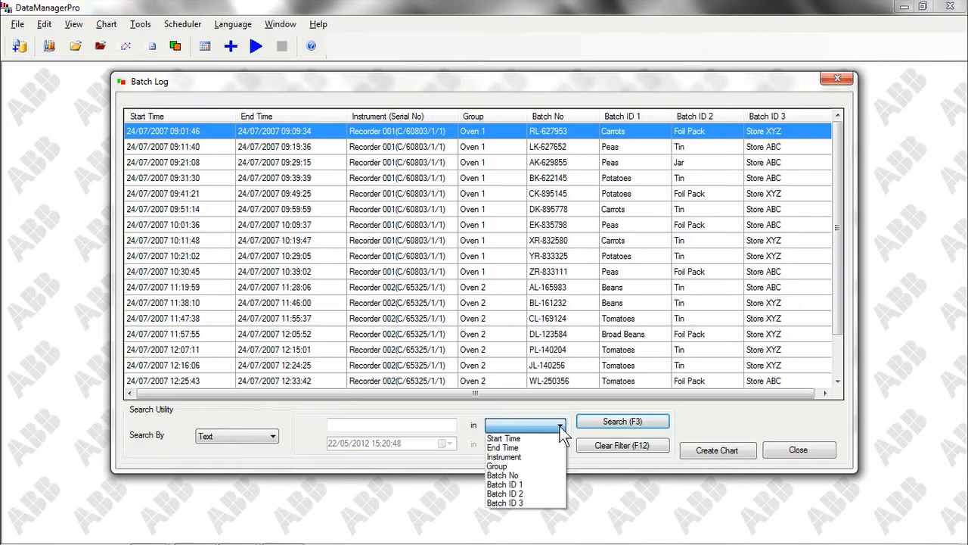
pyautogui.click(546, 485)
pyautogui.click(429, 423)
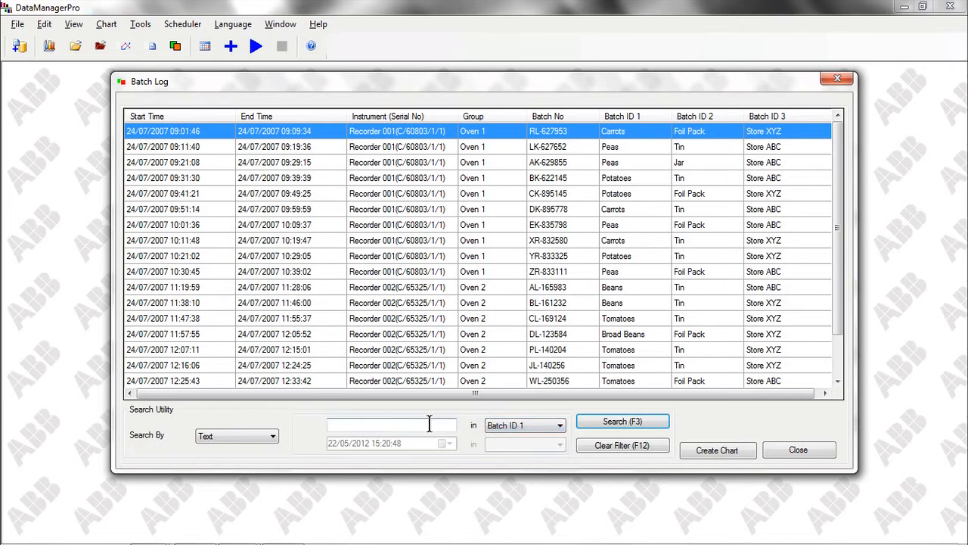
pyautogui.write('peas')
pyautogui.click(593, 420)
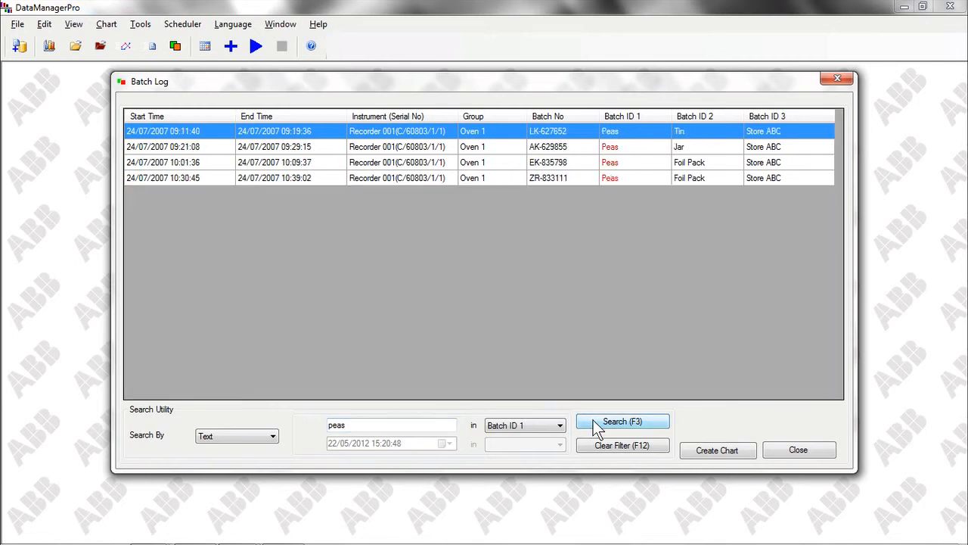
# - Narrow the filtered batches further by searching for "foil pack" in Batch ID 2
pyautogui.click(560, 426)
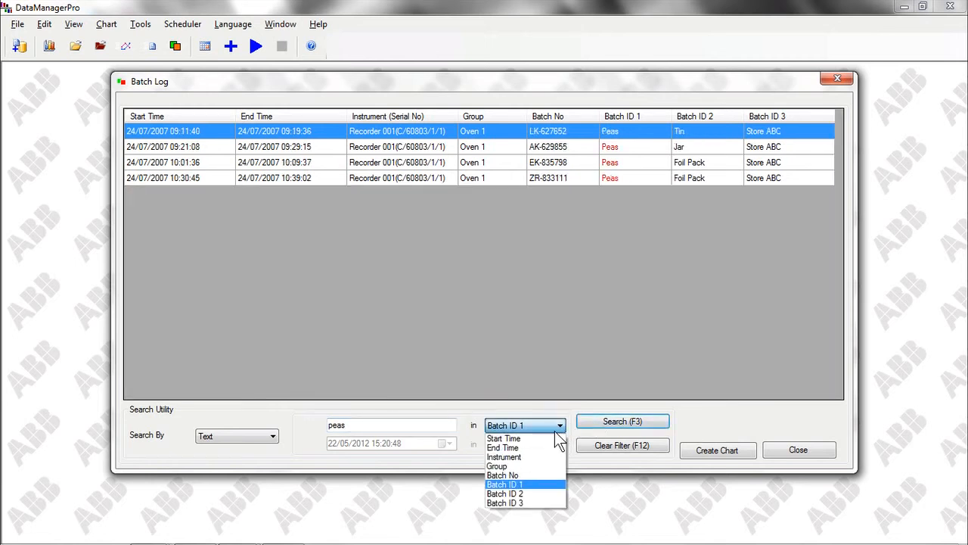
pyautogui.click(545, 493)
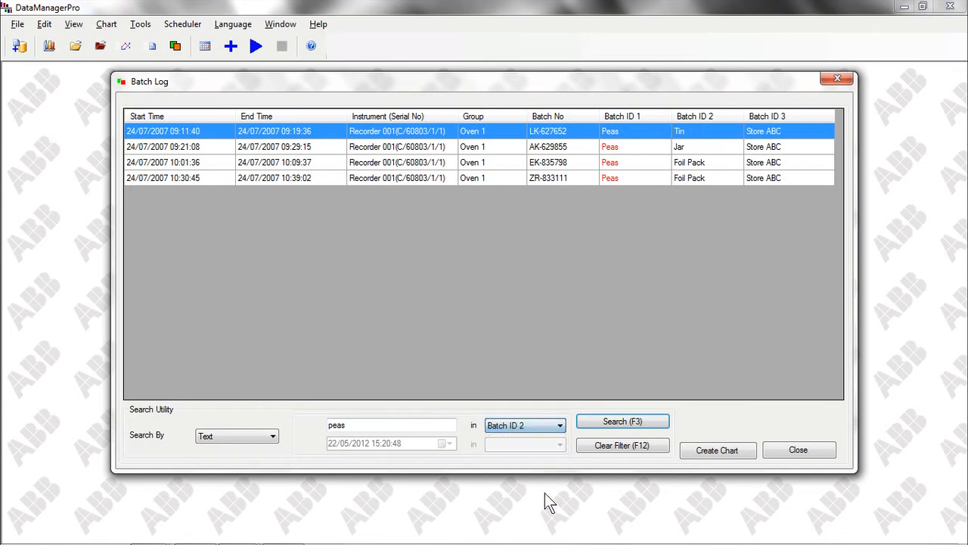
pyautogui.click(431, 426)
pyautogui.press('BackSpace')
pyautogui.press('BackSpace')
pyautogui.press('BackSpace')
pyautogui.press('BackSpace')
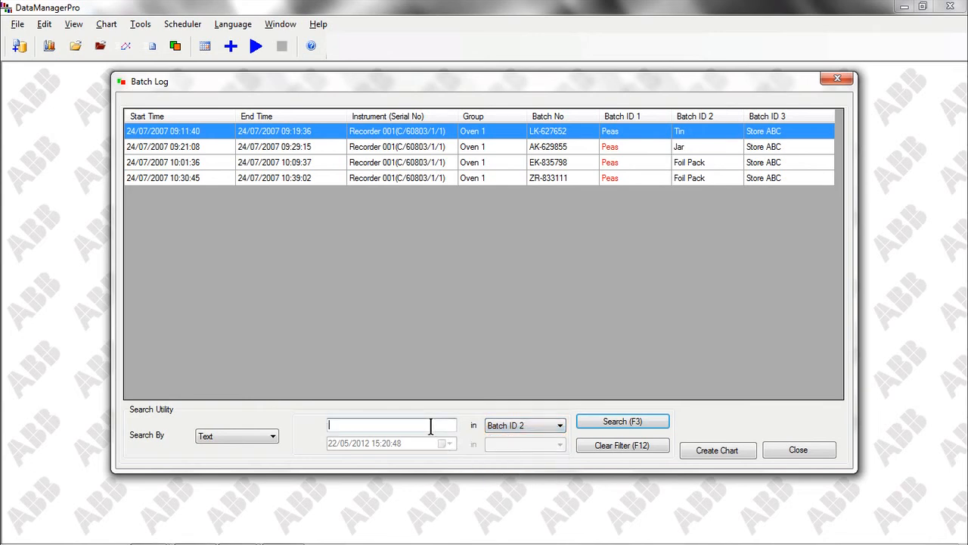
pyautogui.write('foil pack')
pyautogui.click(595, 422)
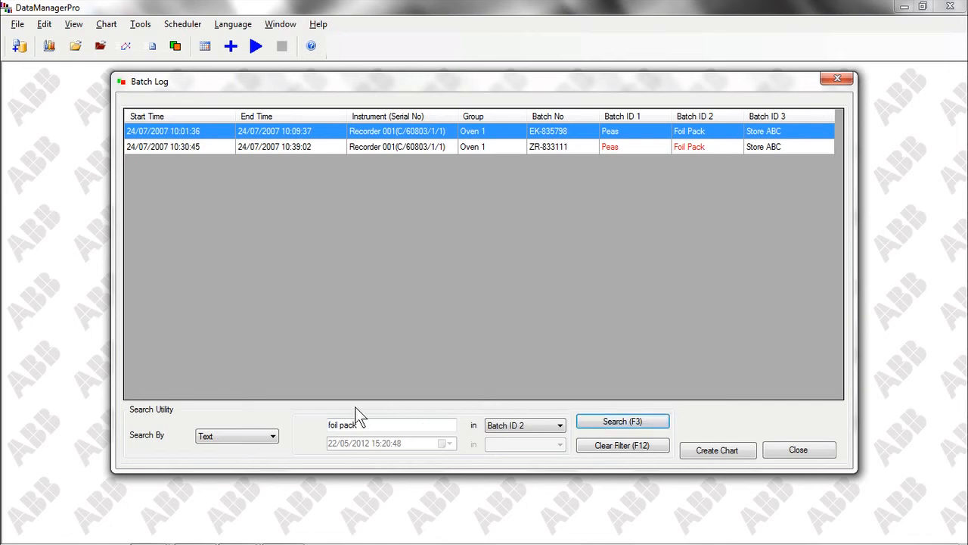
# - Switch the search type to Date Range and create a chart of the selected foil-pack peas batch, EK-835798
pyautogui.click(274, 436)
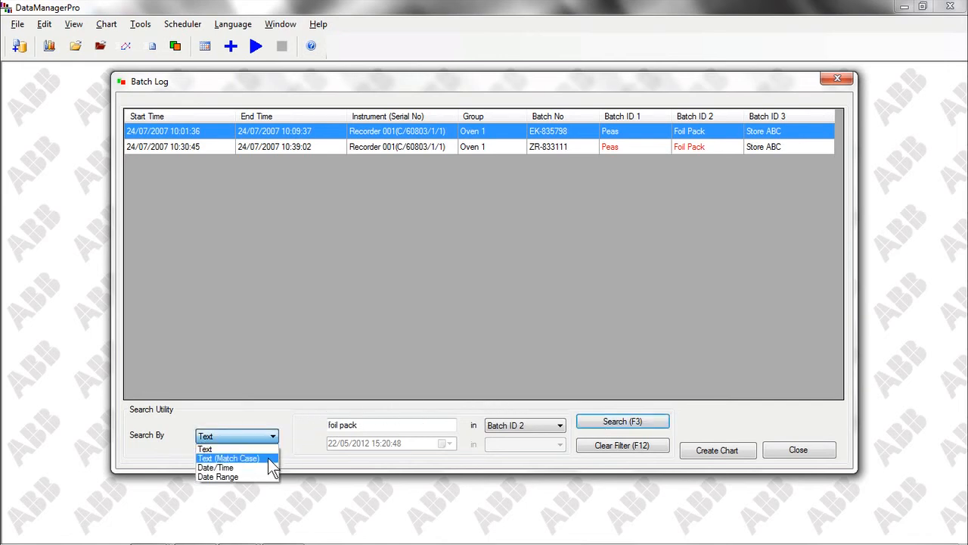
pyautogui.click(266, 477)
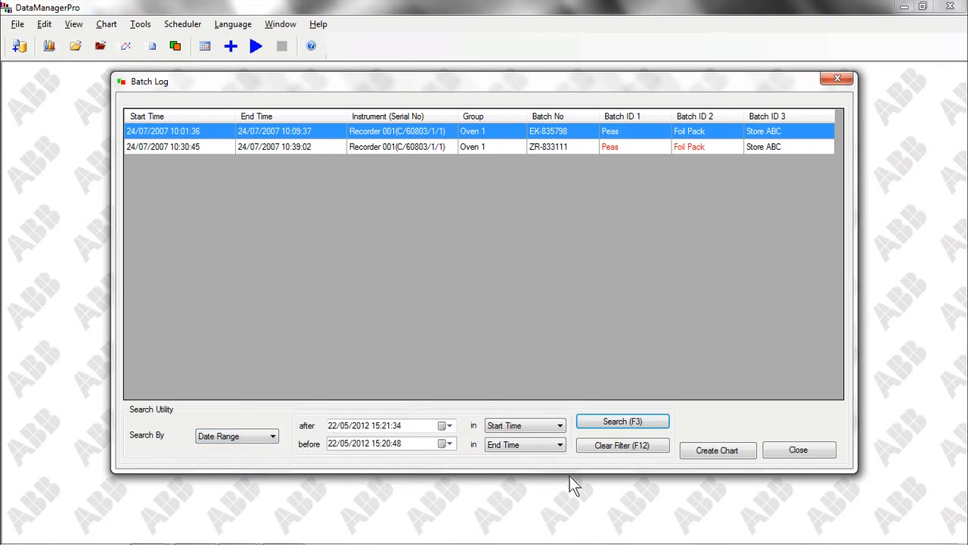
pyautogui.click(704, 451)
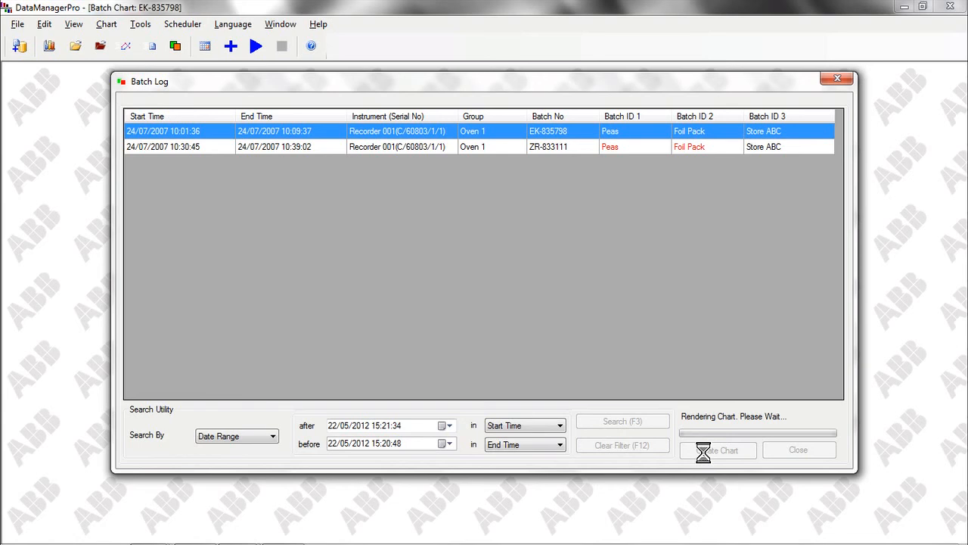